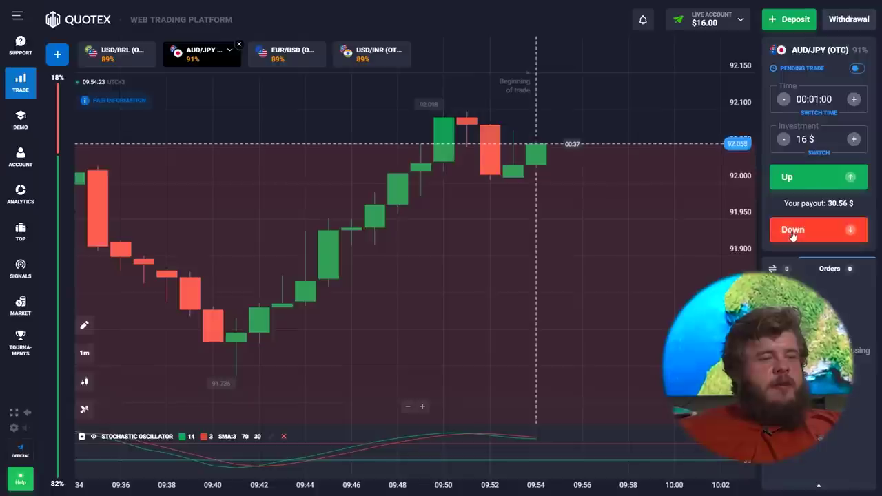
Step: Open a one-minute $16 Down trade on AUD/JPY (OTC) and add the Zig Zag indicator to the chart
left_click(792, 231)
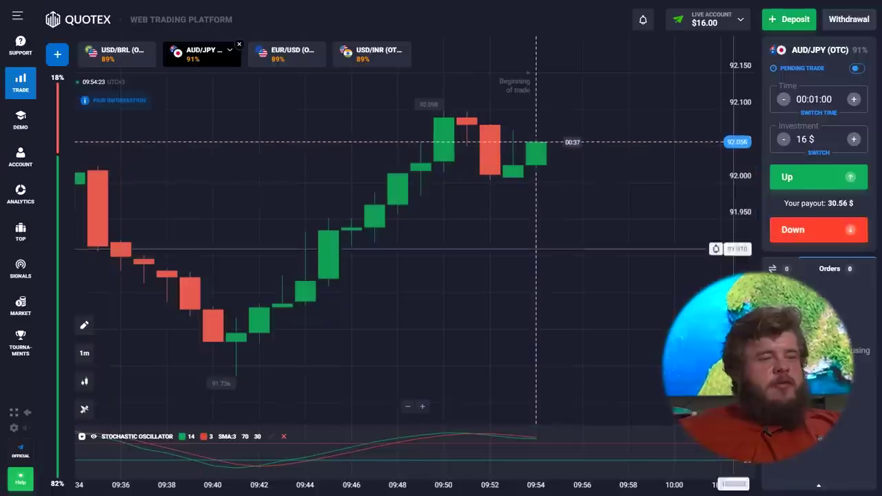
left_click(84, 409)
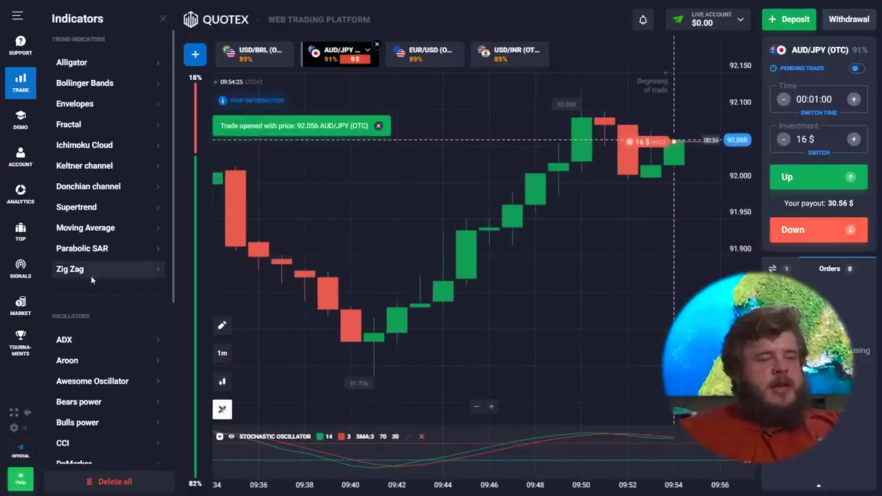
left_click(91, 273)
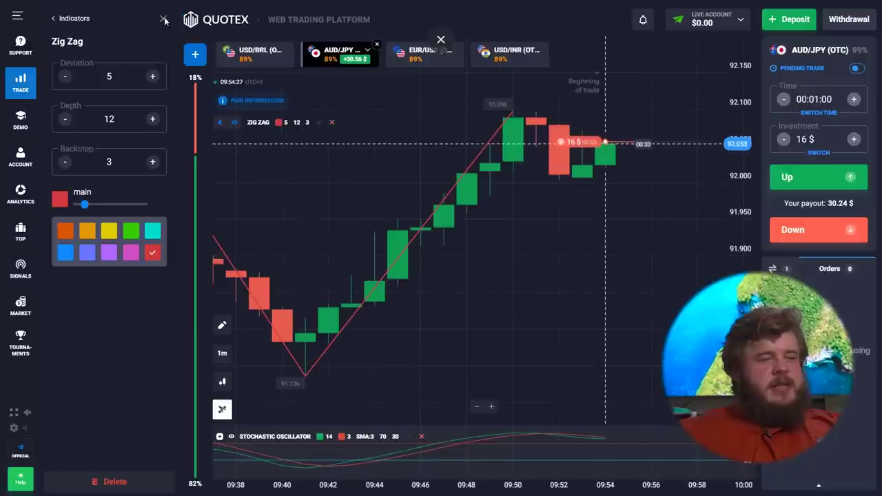
left_click(163, 19)
scroll(296, 172, "down", 3)
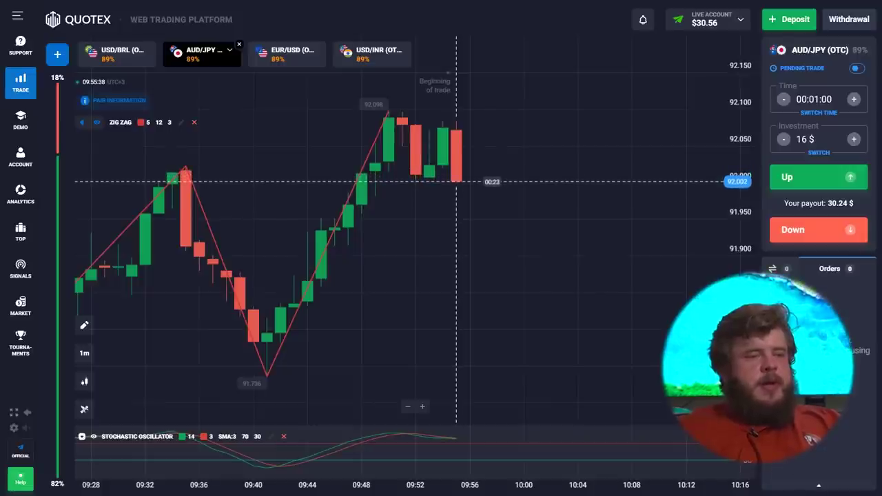
Step: Set the investment to $30 and open a one-minute Down trade on EUR/USD (OTC)
left_click(802, 139)
type("30")
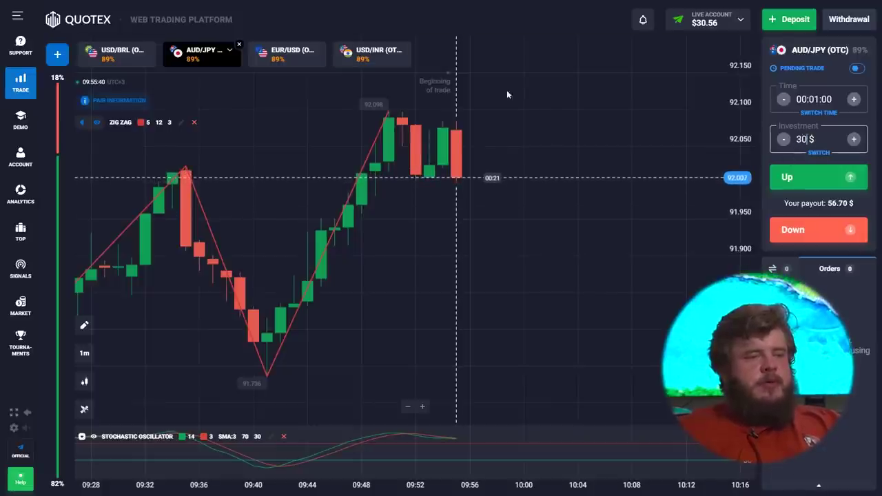
left_click(284, 62)
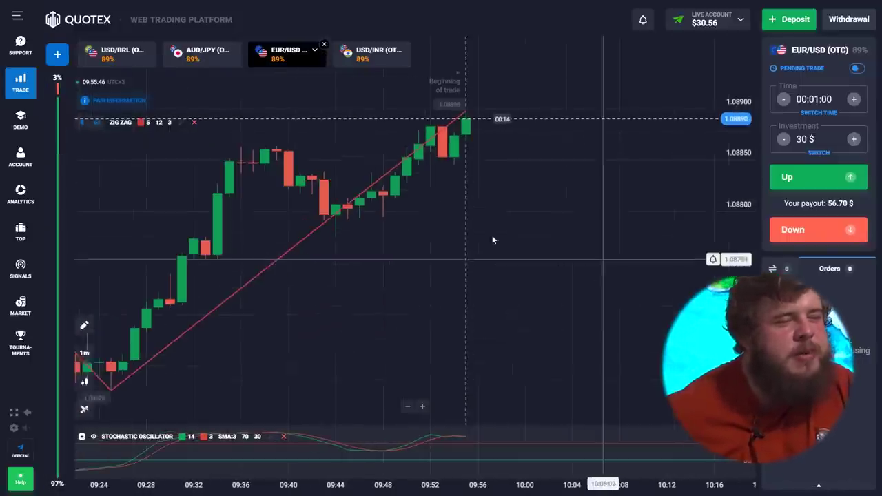
scroll(339, 132, "down", 3)
scroll(385, 135, "up", 2)
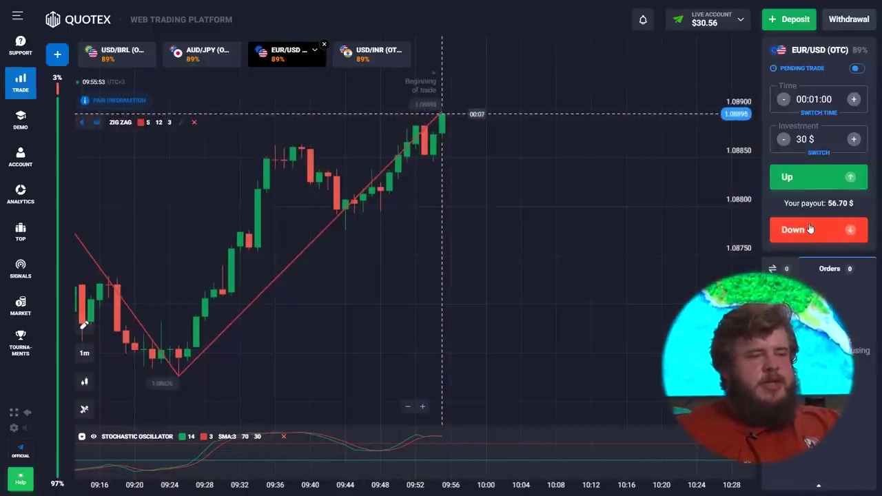
left_click(810, 229)
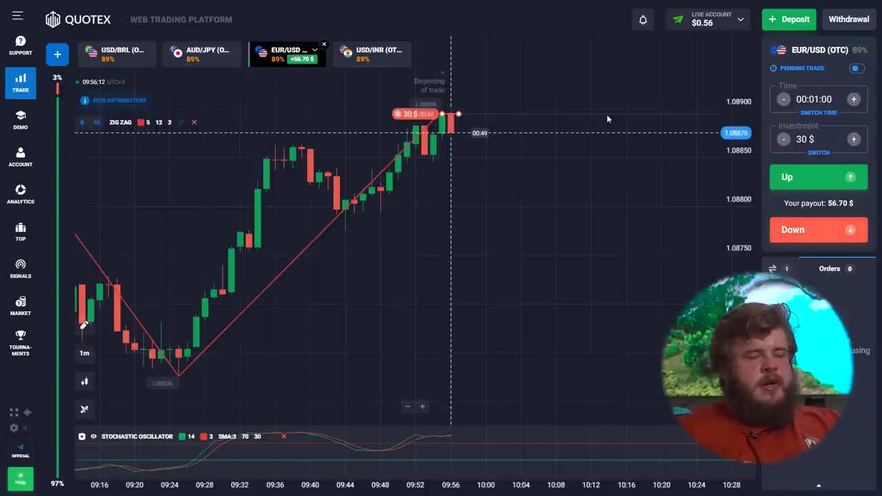
Step: Set the investment to $57 and open a one-minute Up trade on USD/INR (OTC)
scroll(604, 124, "up", 5)
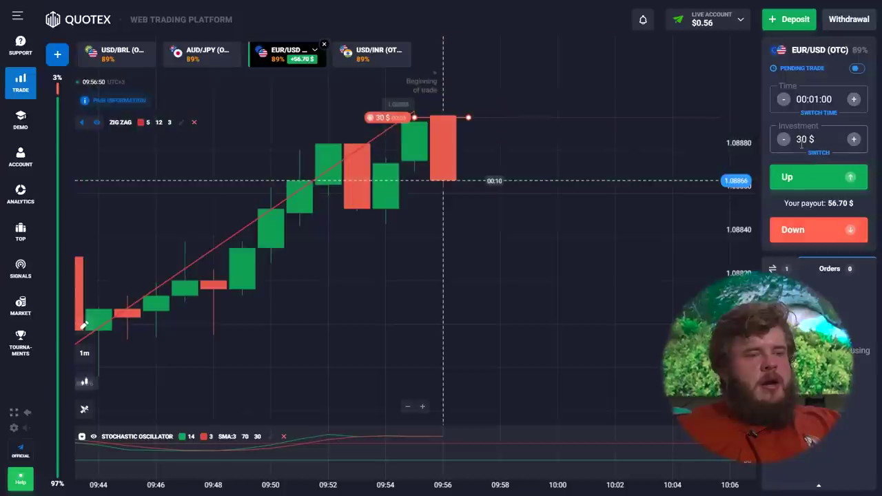
left_click(802, 141)
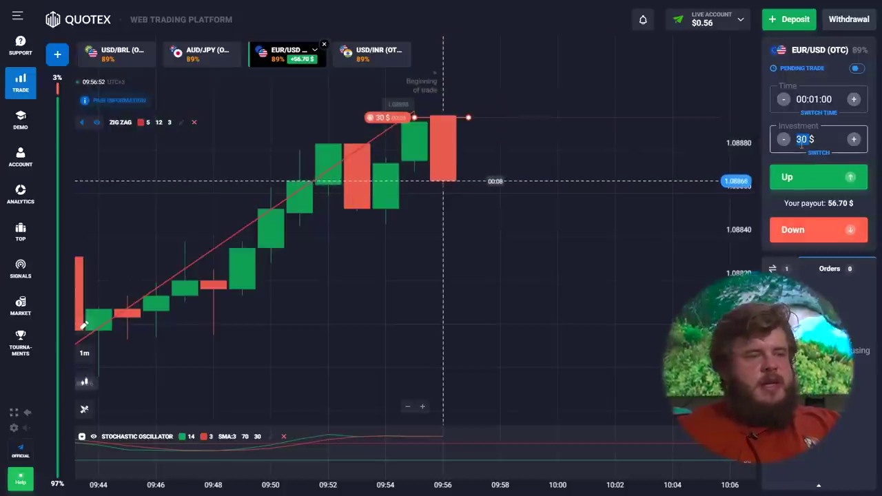
type("57")
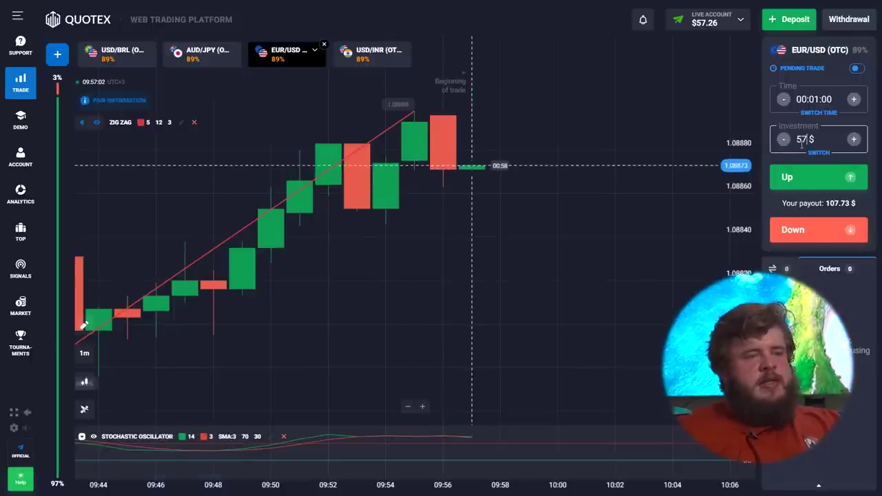
left_click(368, 55)
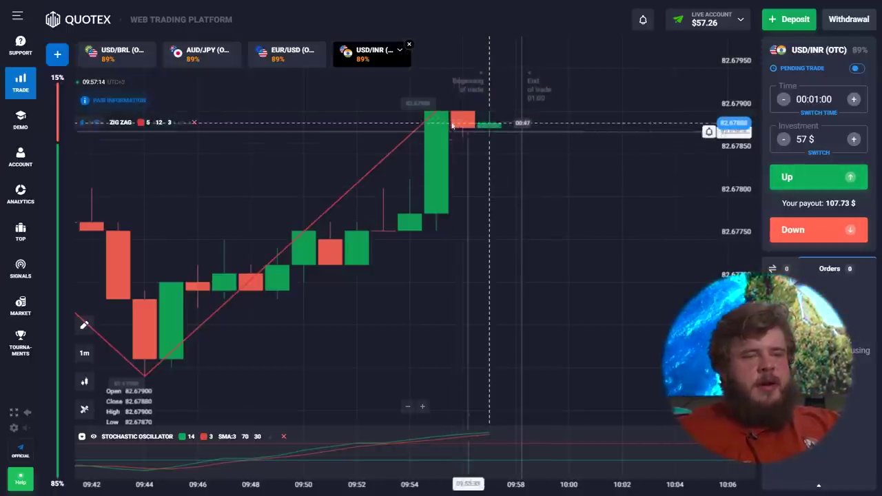
left_click(778, 181)
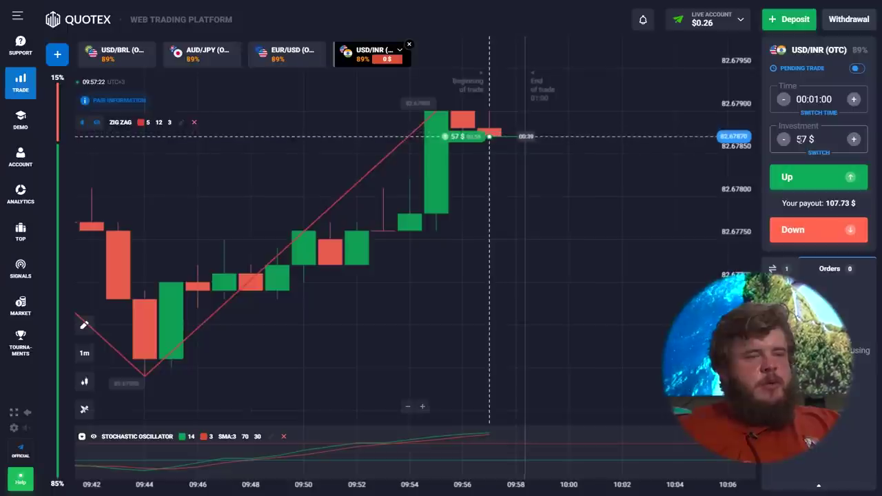
Step: Set the investment to $107 and open a one-minute Down trade on USD/BRL (OTC)
double_click(799, 139)
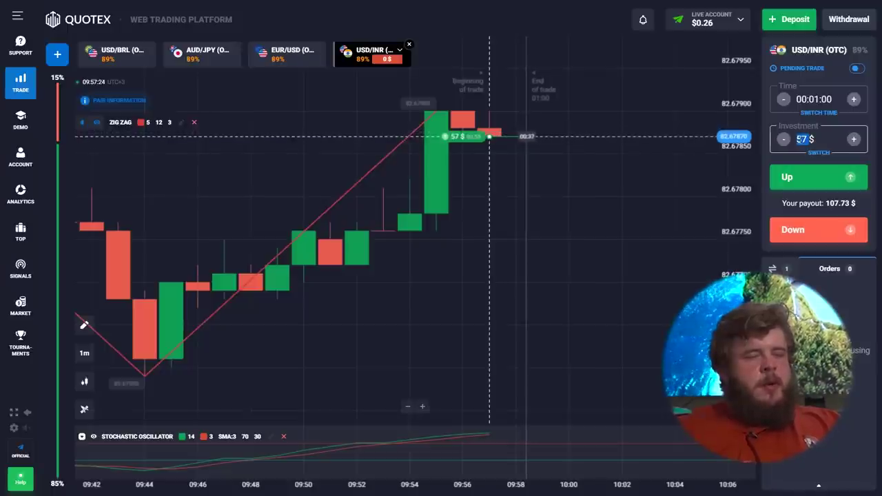
type("107")
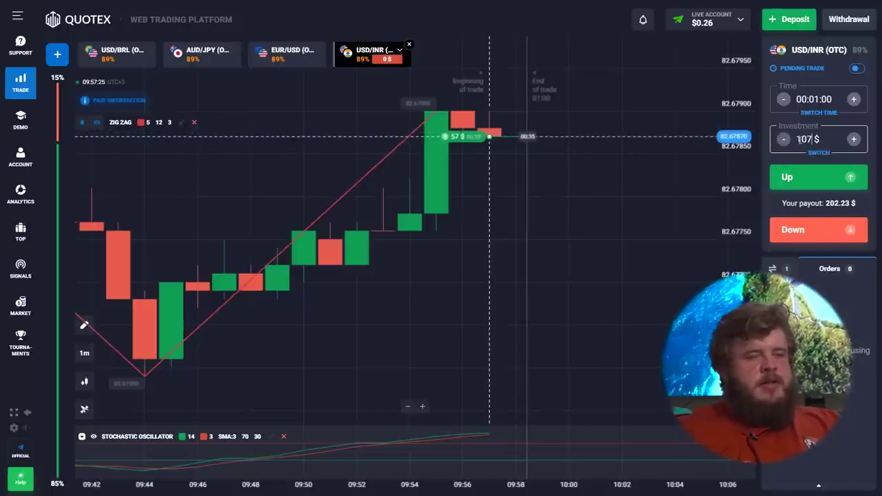
left_click(765, 129)
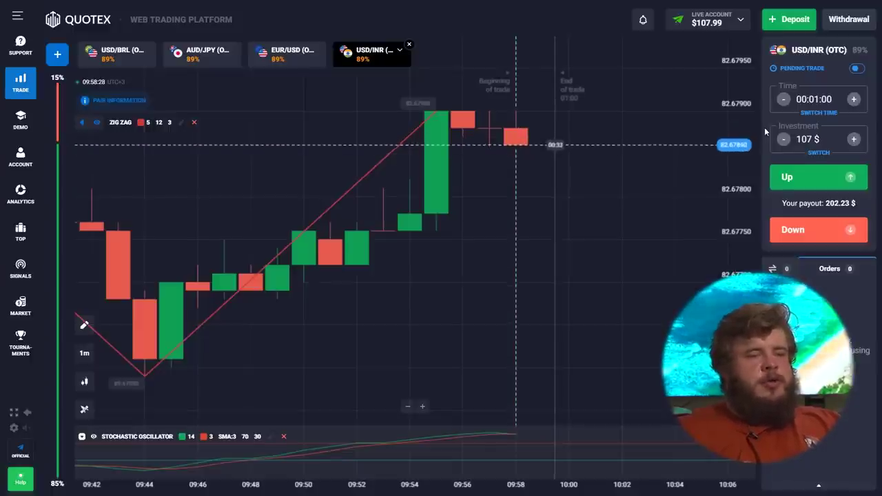
left_click(111, 57)
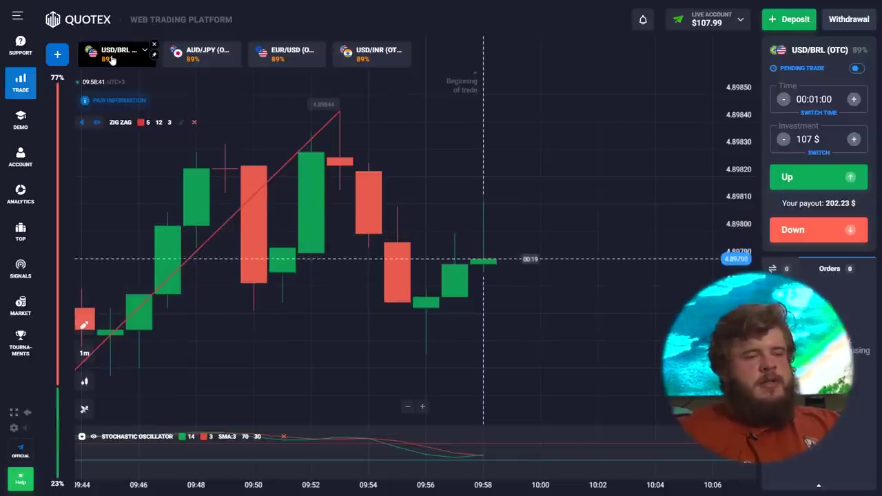
scroll(420, 193, "down", 3)
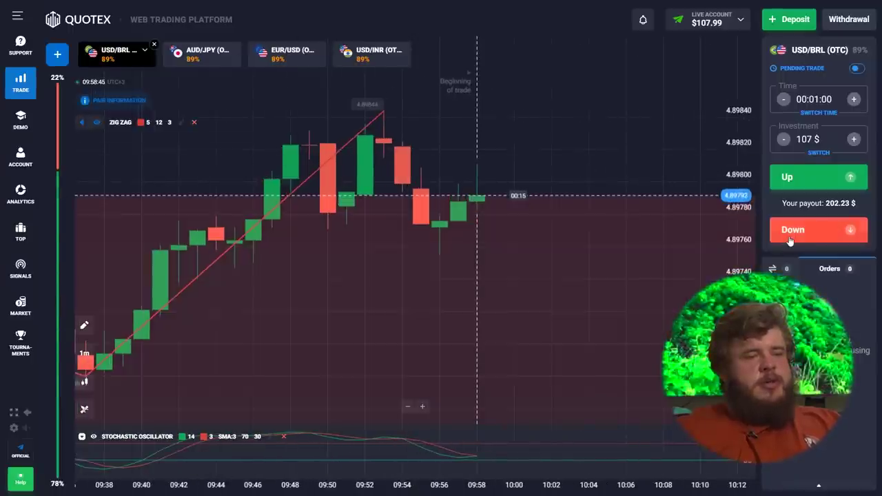
left_click(790, 239)
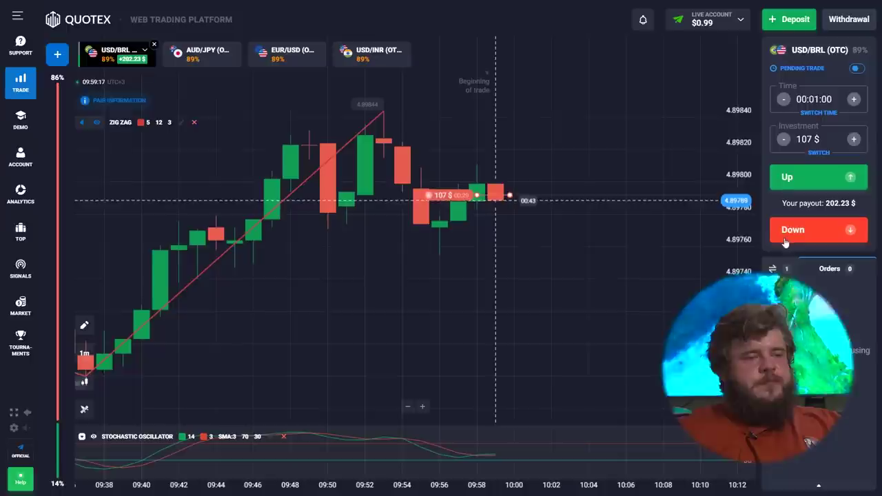
Step: Set the investment to $202 and open a one-minute Up trade on AUD/JPY (OTC)
double_click(808, 140)
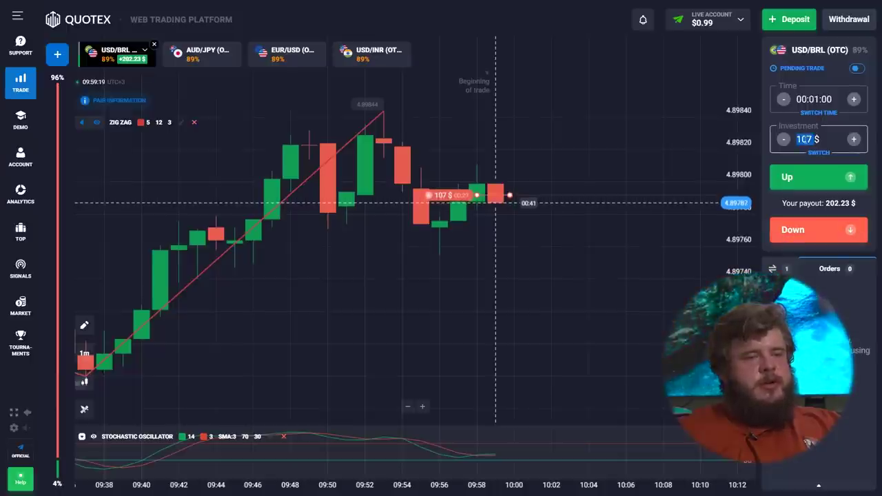
type("202")
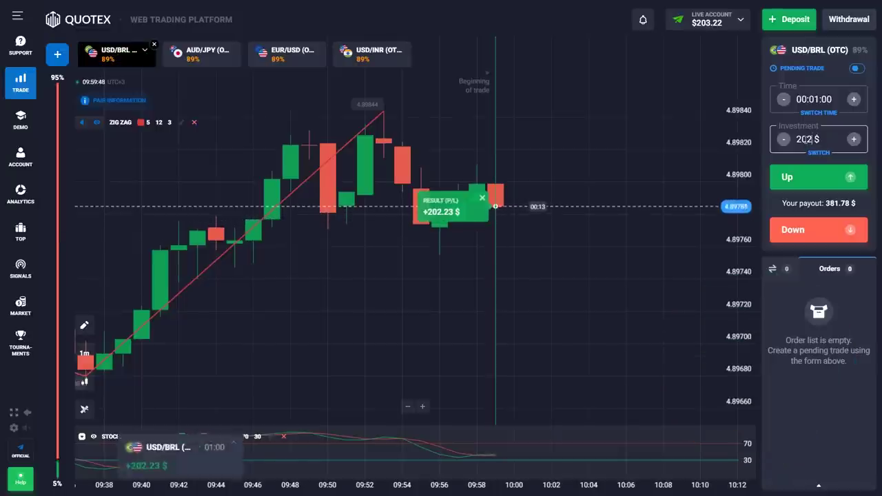
left_click(199, 61)
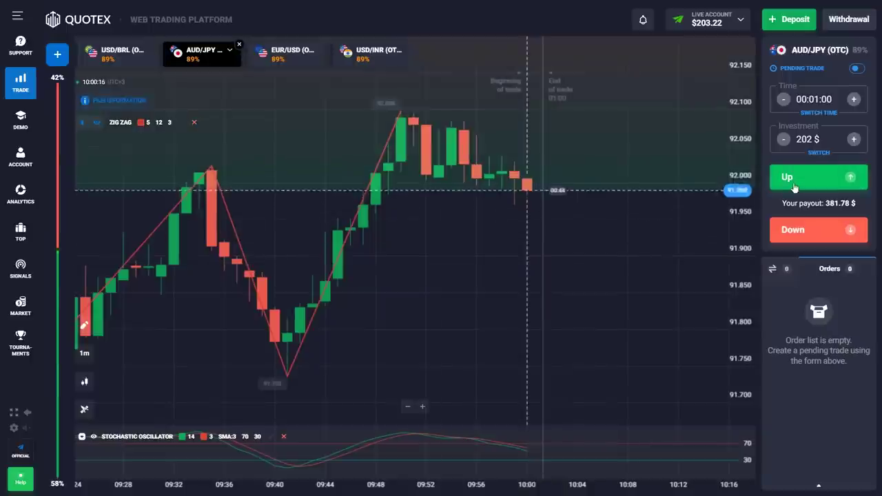
left_click(792, 184)
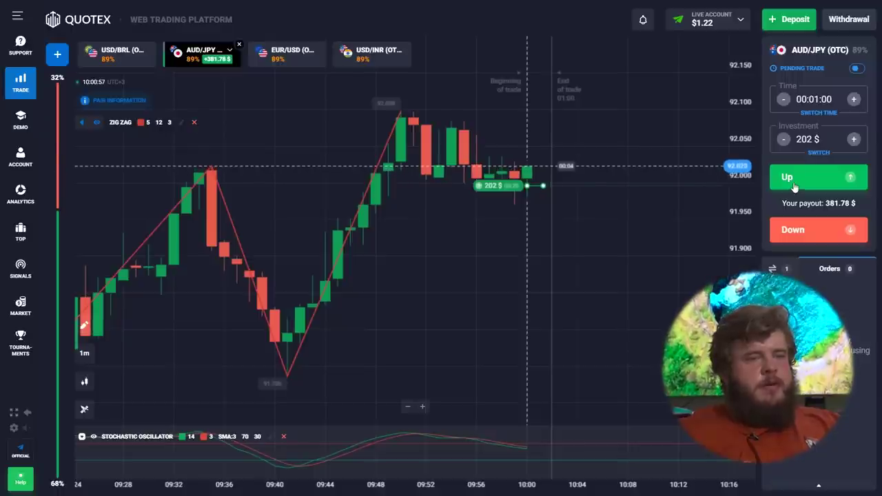
Step: Set the investment to $383 and open a one-minute Down trade on USD/INR (OTC)
double_click(801, 140)
type("383")
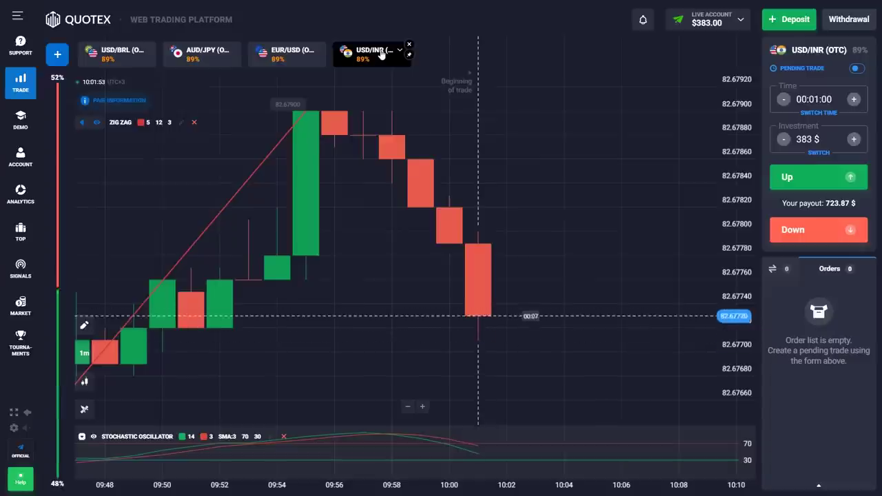
left_click(836, 228)
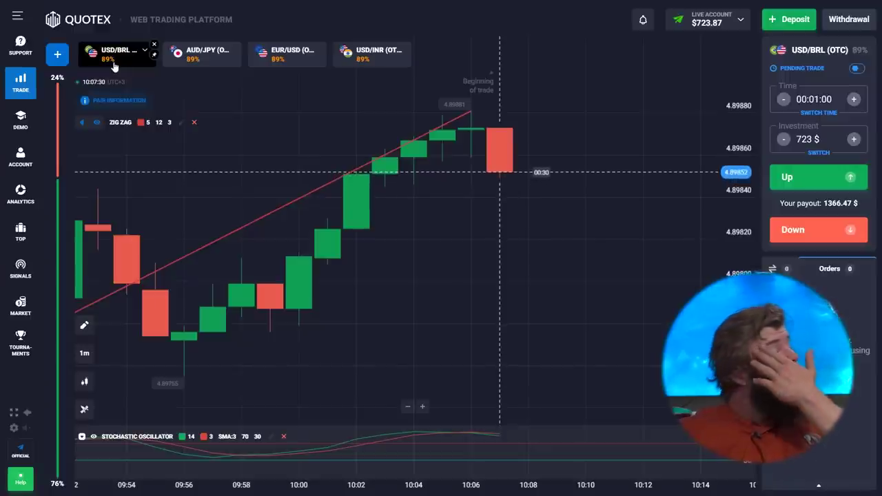
Step: Open a one-minute Down trade on USD/BRL (OTC) with a $723 investment
left_click(809, 234)
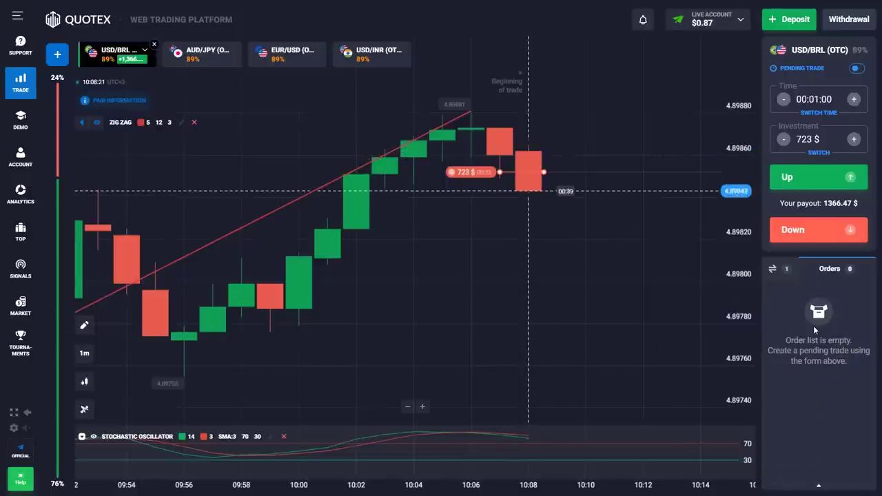
Step: Set the investment to $300 and open a one-minute Down trade on USD/INR (OTC)
double_click(804, 139)
type("300")
left_click(372, 54)
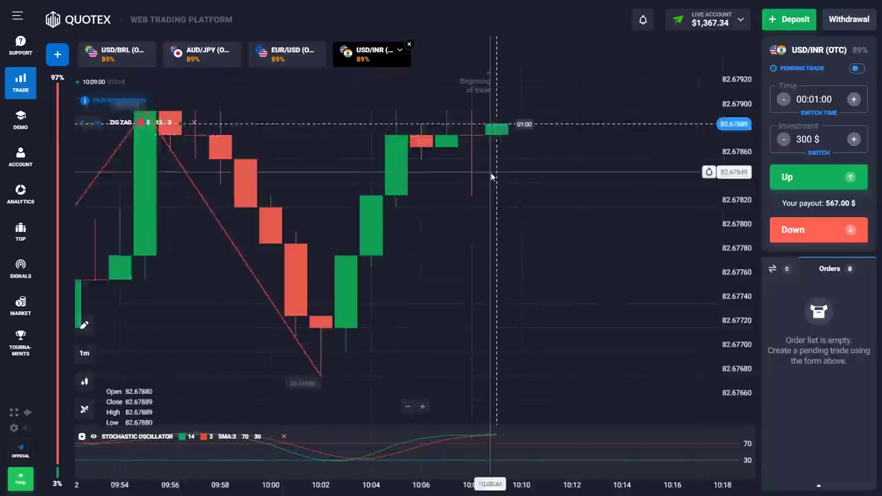
left_click(818, 229)
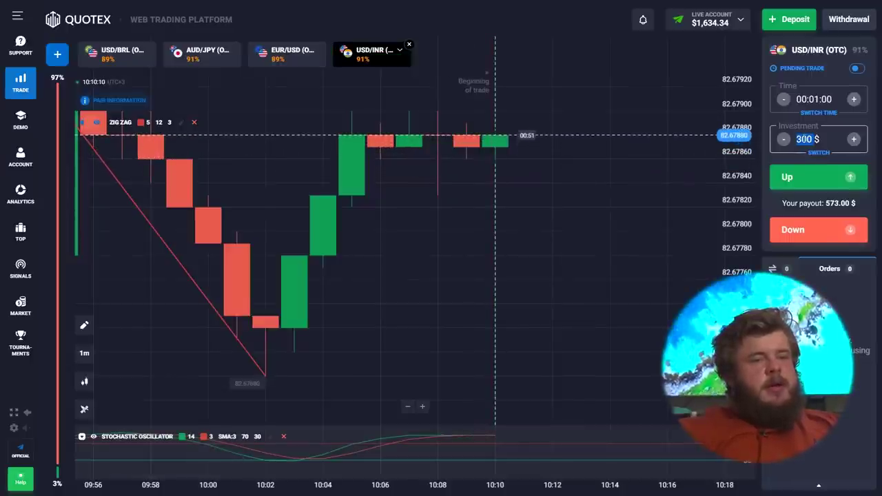
Step: Set the investment to $1,000 and open a one-minute Down trade on AUD/JPY (OTC)
type("1000")
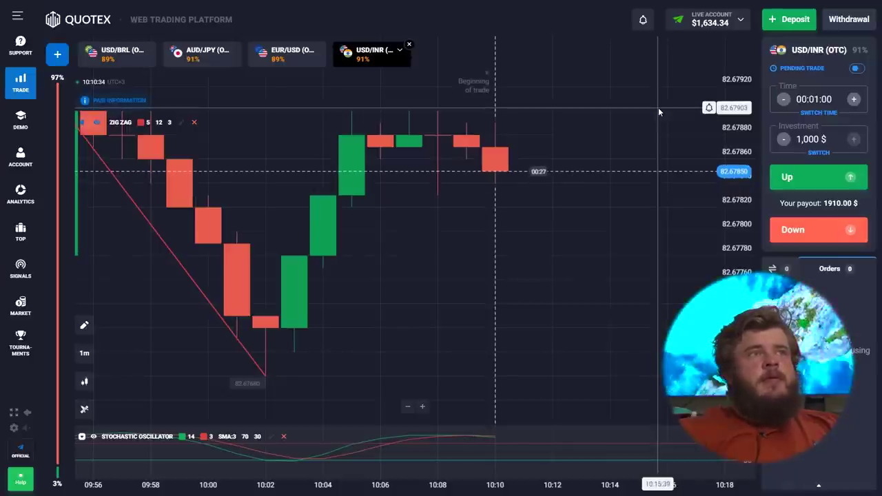
left_click(198, 65)
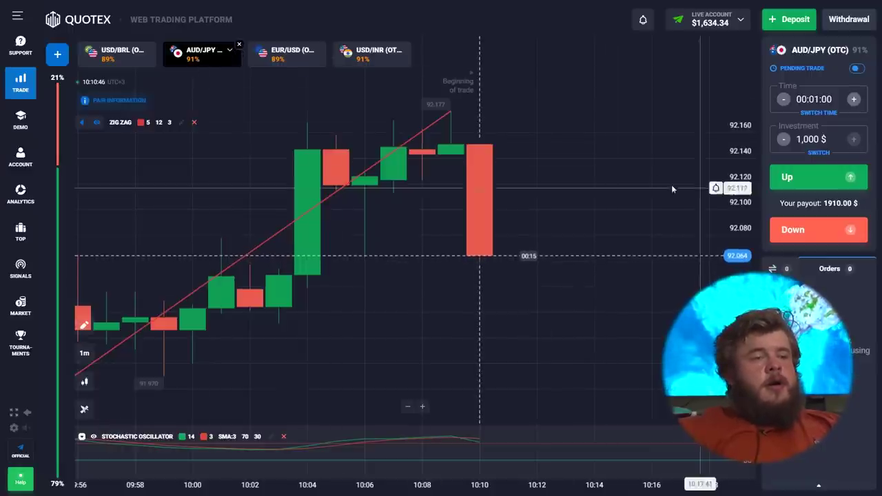
scroll(671, 202, "down", 3)
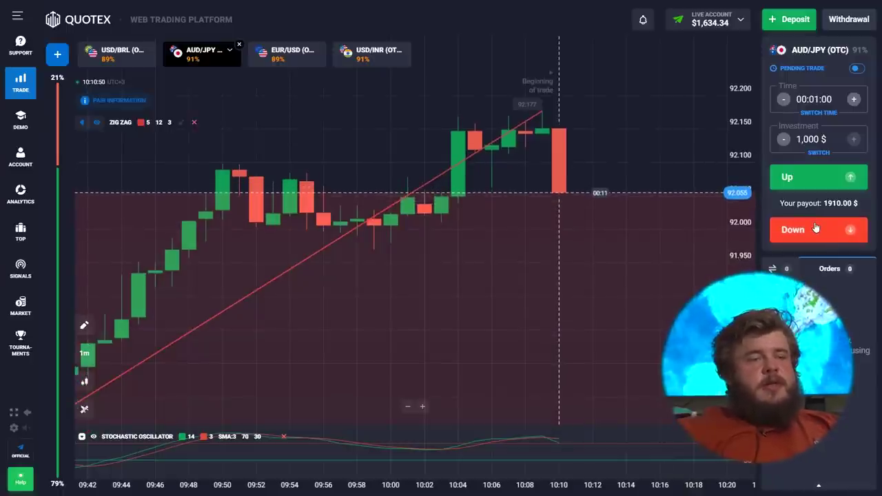
left_click(815, 228)
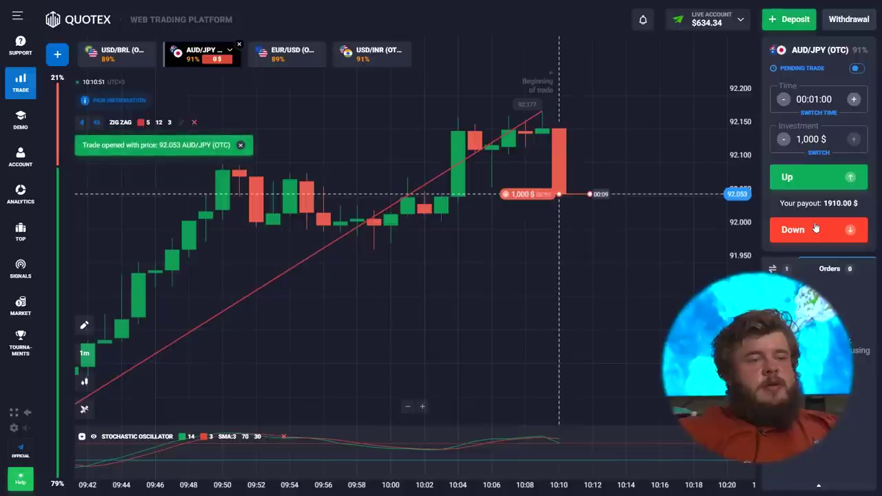
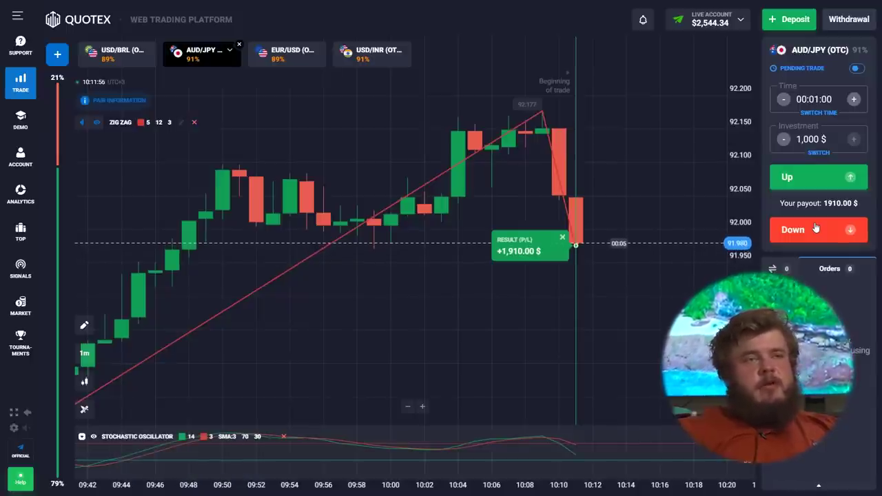
Step: Open two one-minute Up trades on USD/INR (OTC) with a $1,000 investment each
left_click(369, 61)
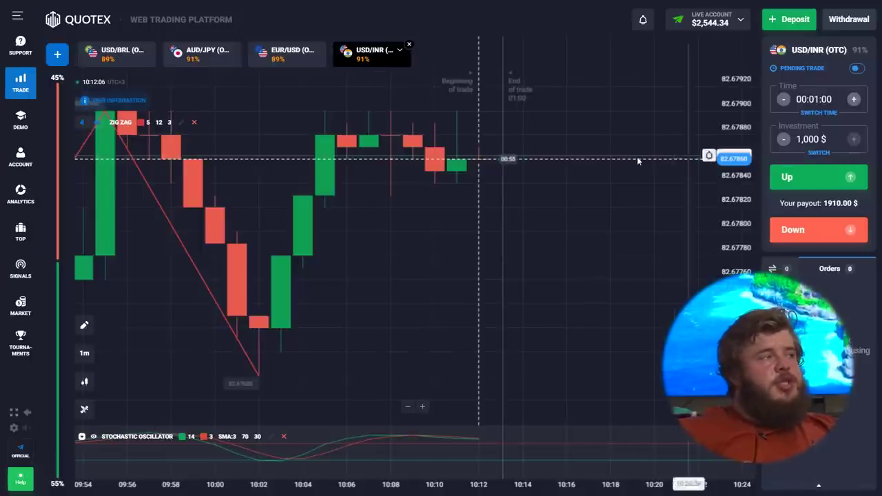
scroll(635, 156, "down", 2)
scroll(635, 156, "up", 3)
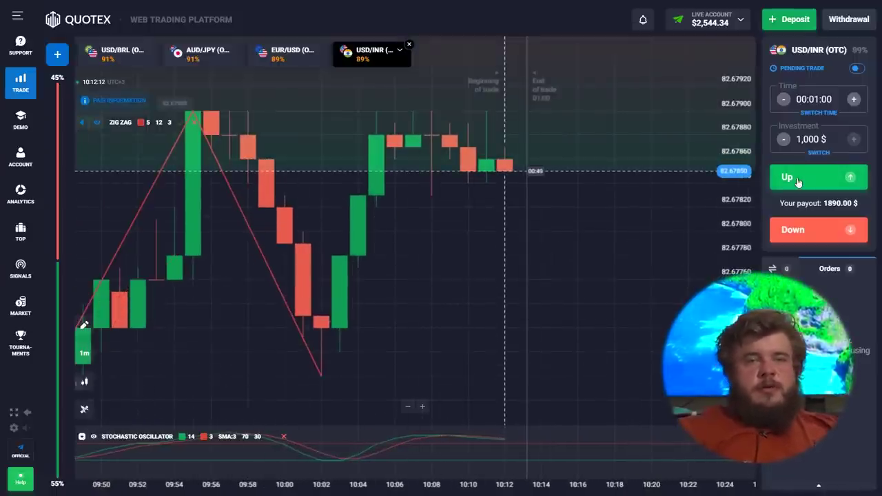
left_click(798, 181)
left_click(798, 181)
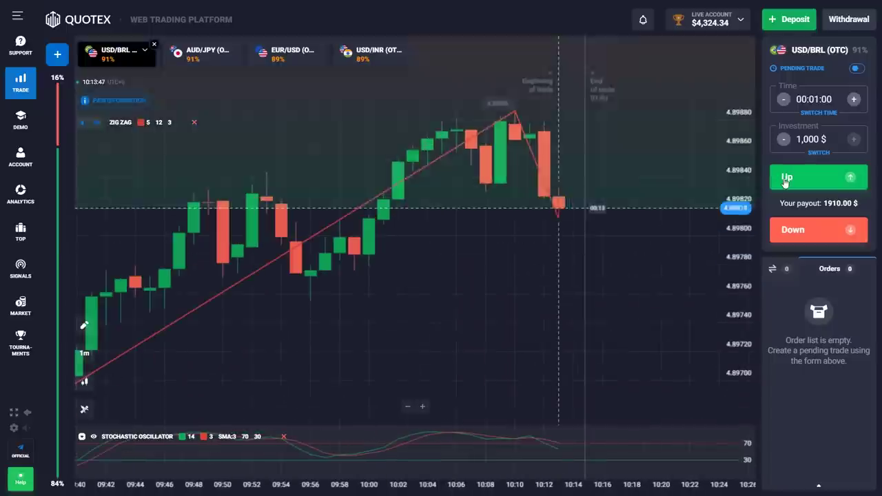
Step: Open a one-minute Up trade on USD/BRL (OTC) with a $1,000 investment
left_click(783, 177)
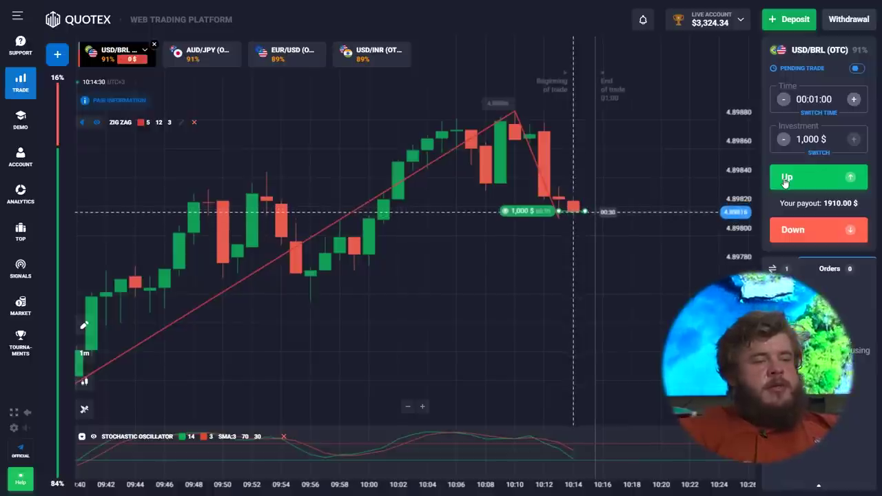
scroll(693, 186, "up", 4)
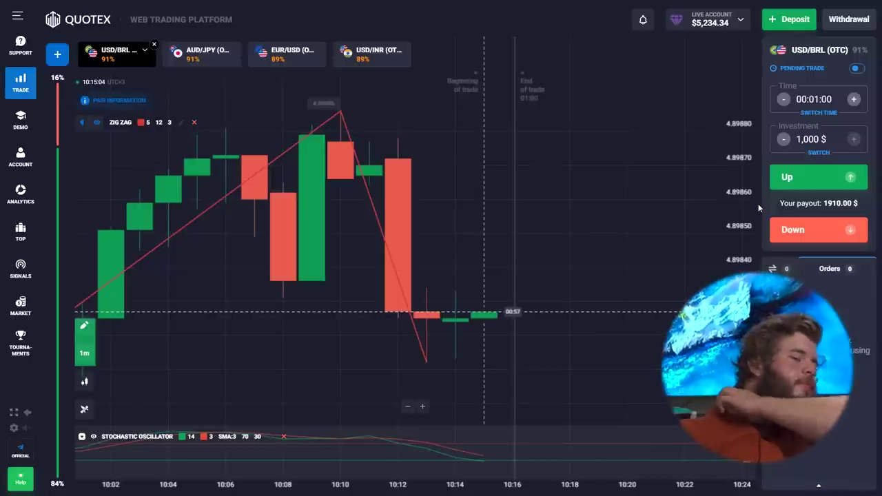
Step: Open five one-minute Up trades on AUD/JPY (OTC) with a $1,000 investment each
left_click(196, 55)
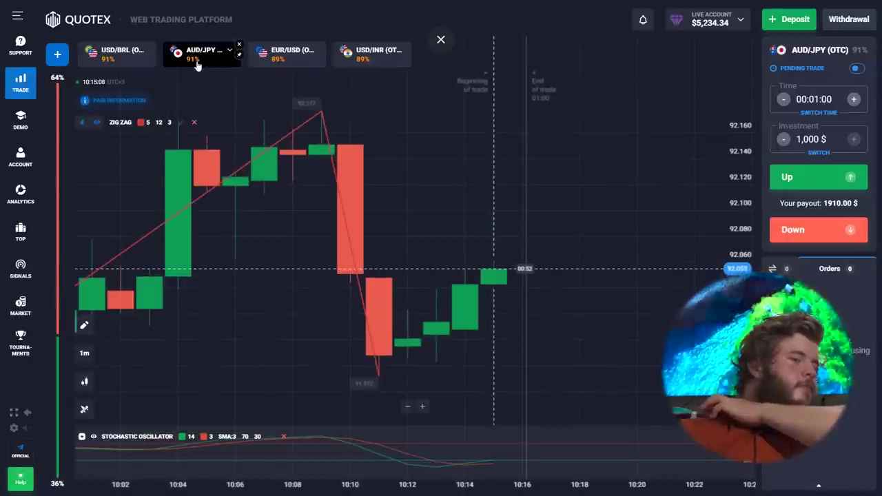
scroll(501, 230, "down", 2)
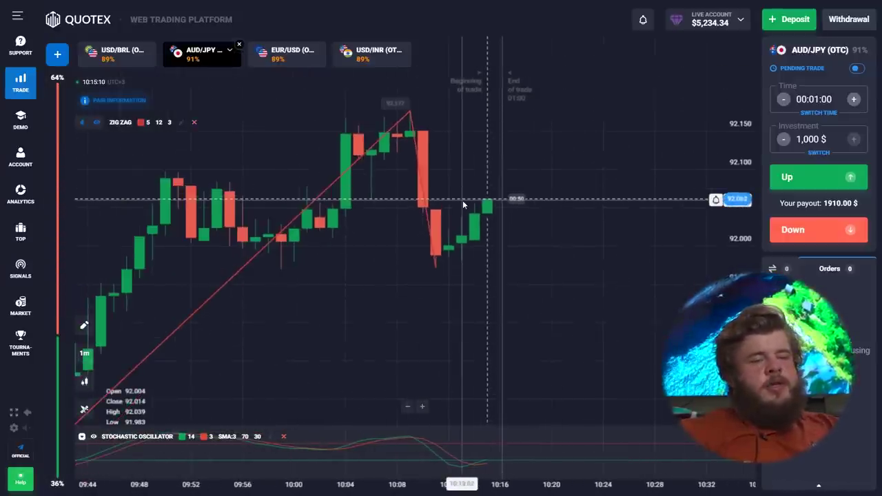
scroll(465, 204, "down", 1)
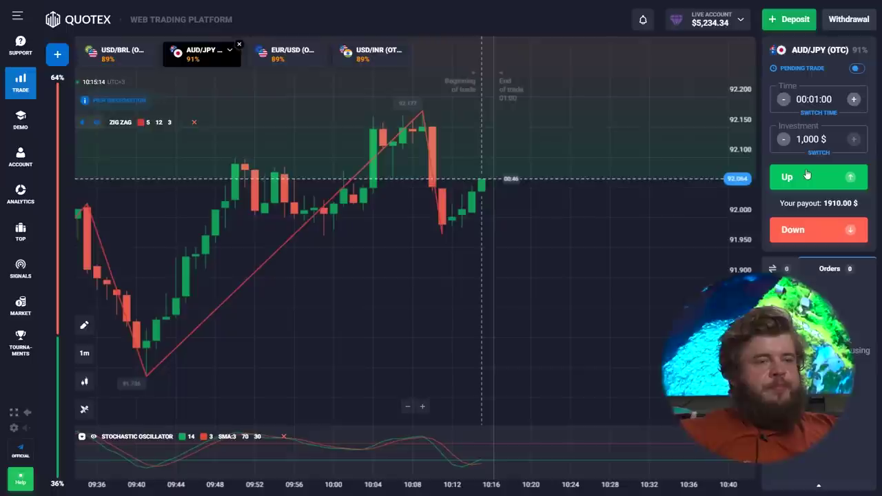
left_click(806, 175)
left_click(807, 175)
left_click(808, 176)
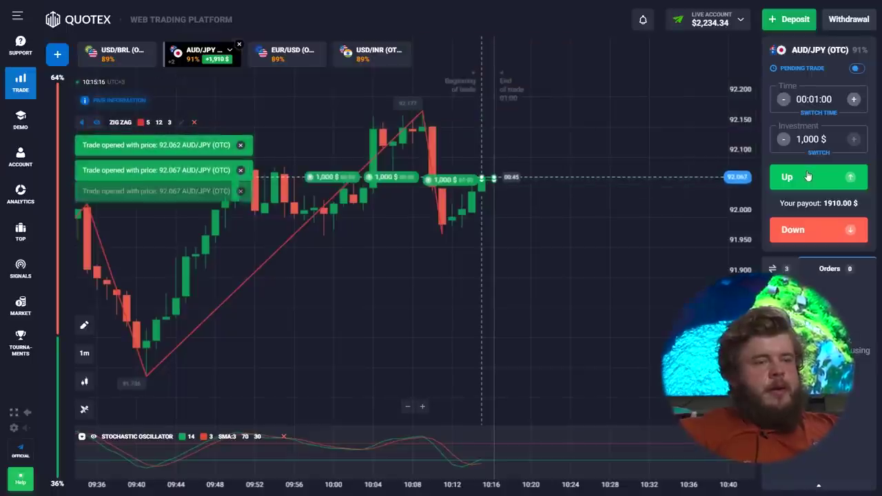
left_click(808, 176)
left_click(808, 176)
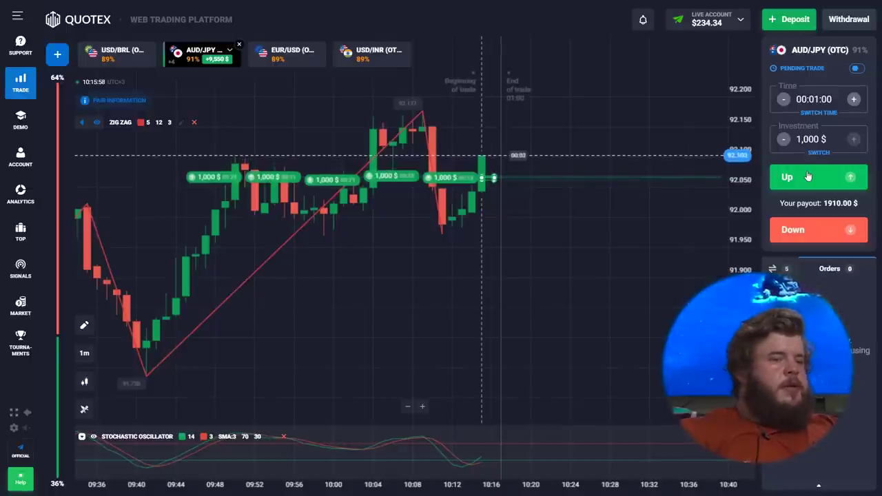
Step: Open eight one-minute Up trades on USD/INR (OTC) with a $1,000 investment each
scroll(552, 153, "up", 4)
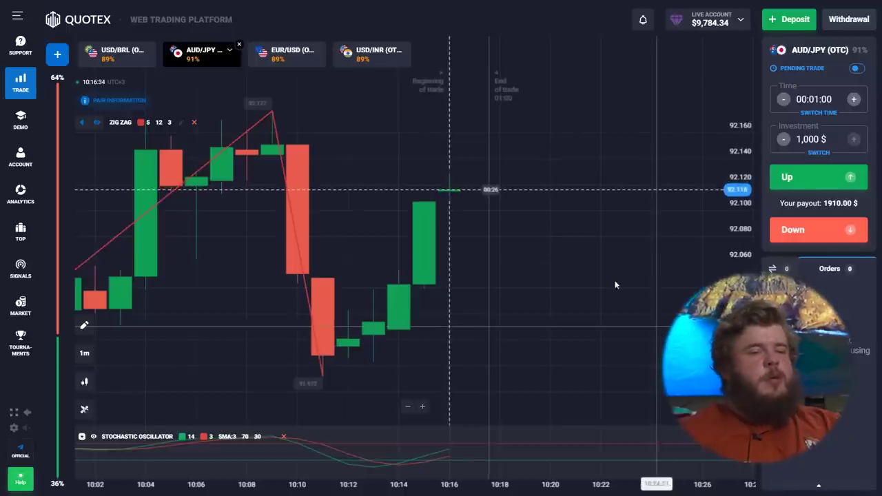
left_click(365, 62)
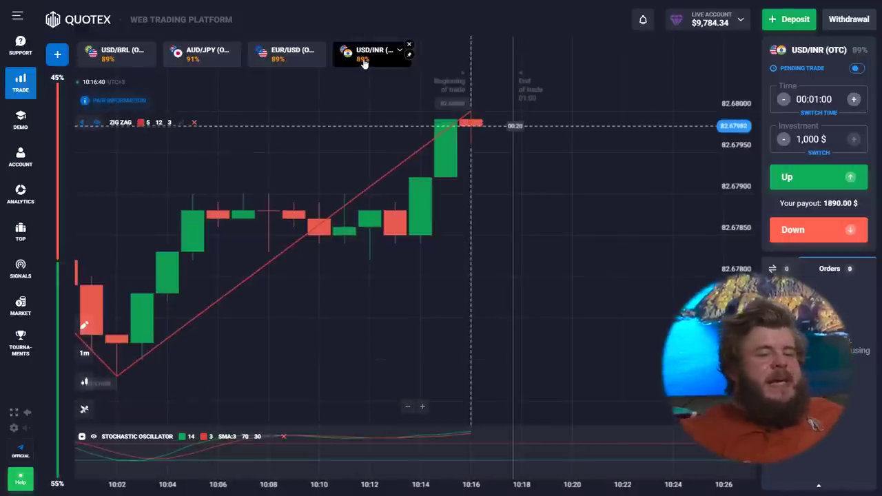
scroll(531, 206, "down", 5)
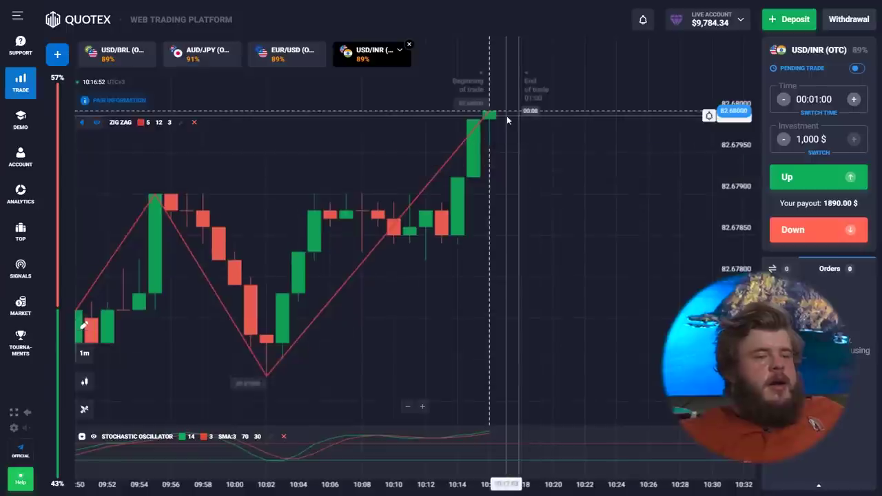
scroll(507, 116, "up", 3)
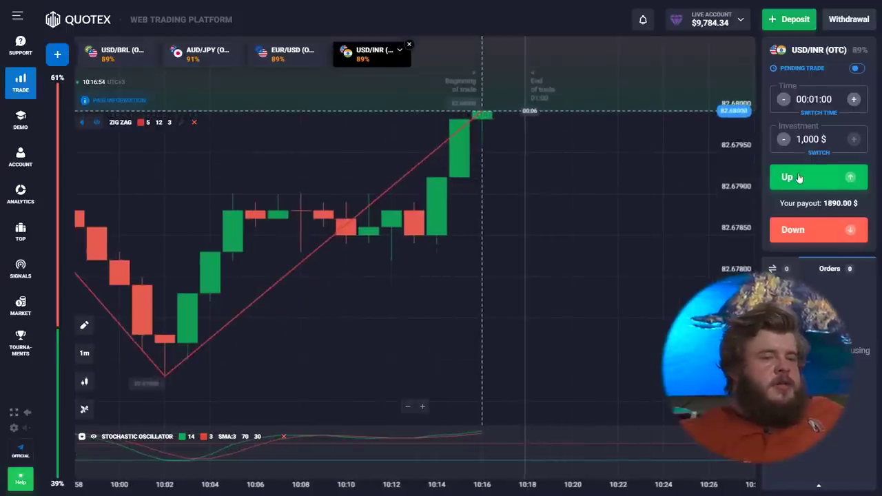
left_click(798, 179)
left_click(798, 179)
left_click(798, 178)
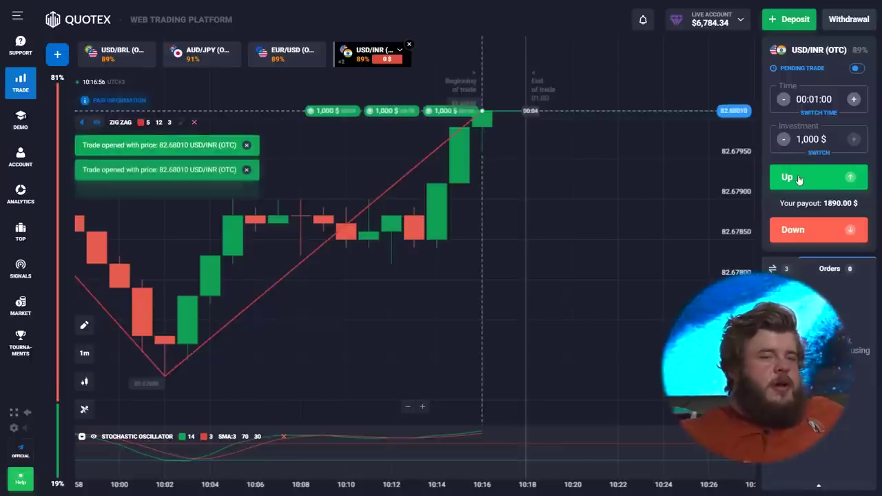
left_click(798, 179)
left_click(799, 179)
left_click(798, 178)
left_click(798, 178)
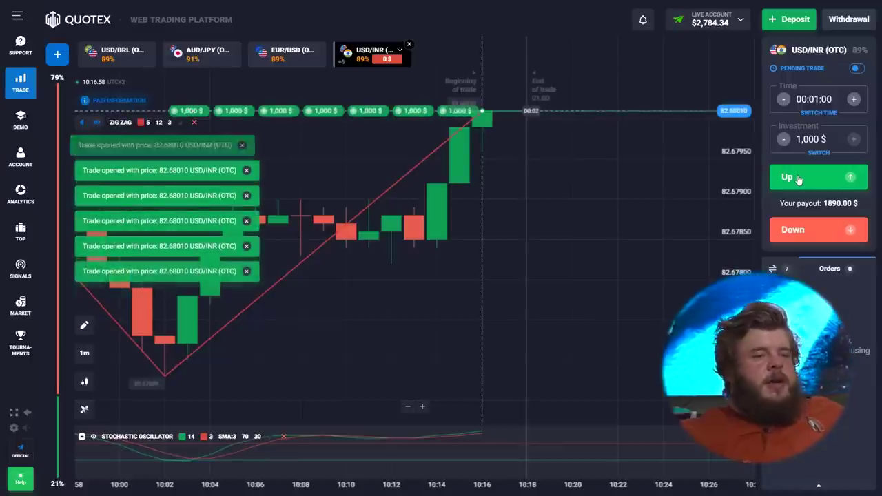
left_click(798, 178)
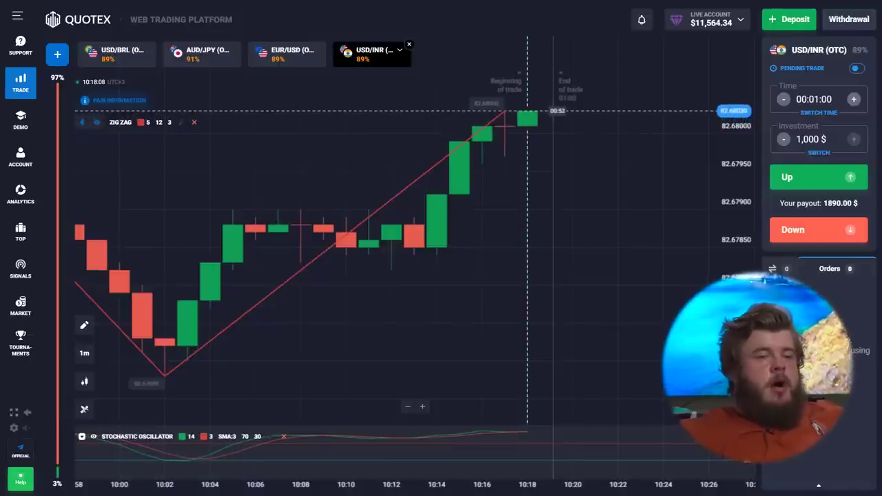
Step: Open four more one-minute Up trades on USD/INR (OTC) with a $1,000 investment each
scroll(539, 223, "down", 4)
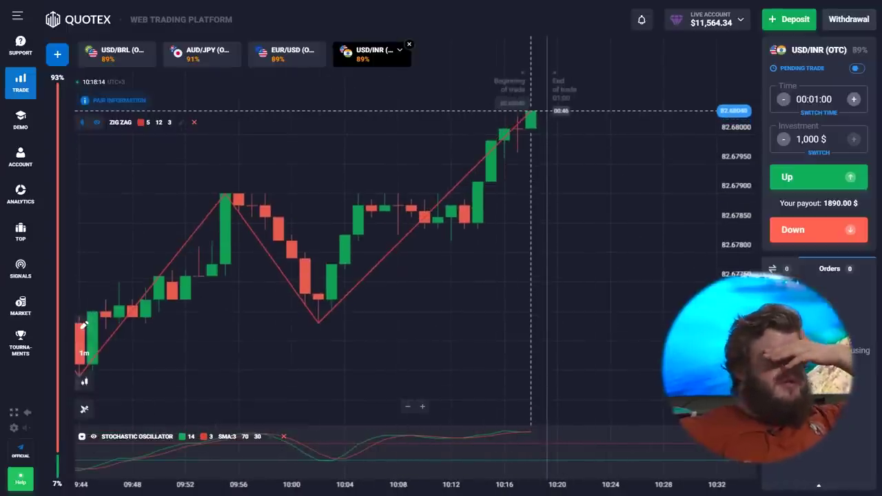
scroll(589, 166, "up", 4)
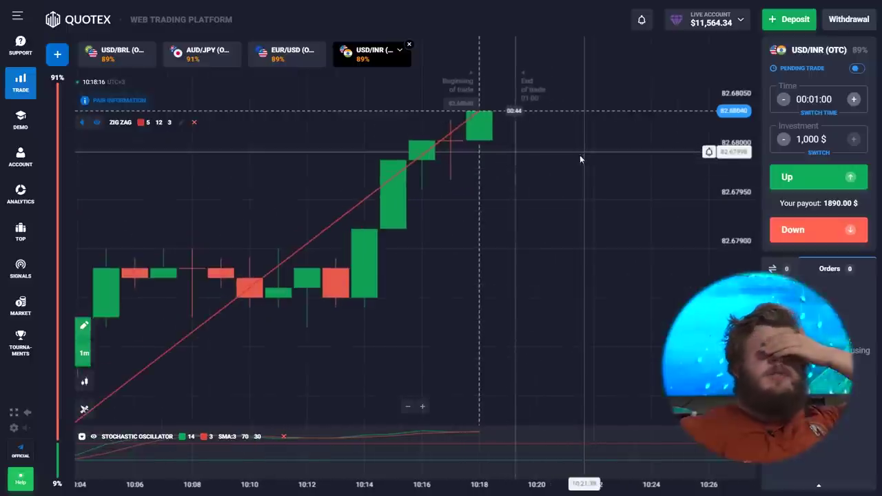
key("shift+w")
key("shift+w")
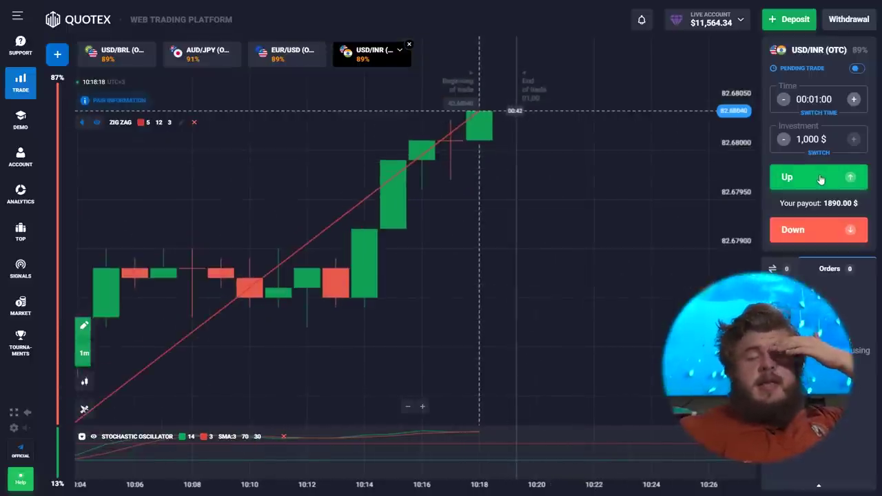
key("shift+w")
key("shift+w")
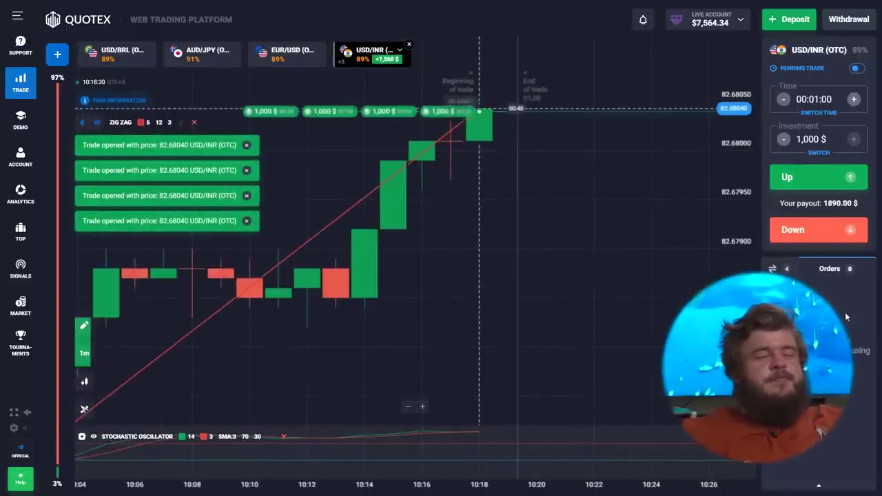
Step: Examine the USD/INR, AUD/JPY, USD/BRL and EUR/USD OTC charts with their Zig Zag and Stochastic lines for the next trade entry
scroll(564, 217, "down", 2)
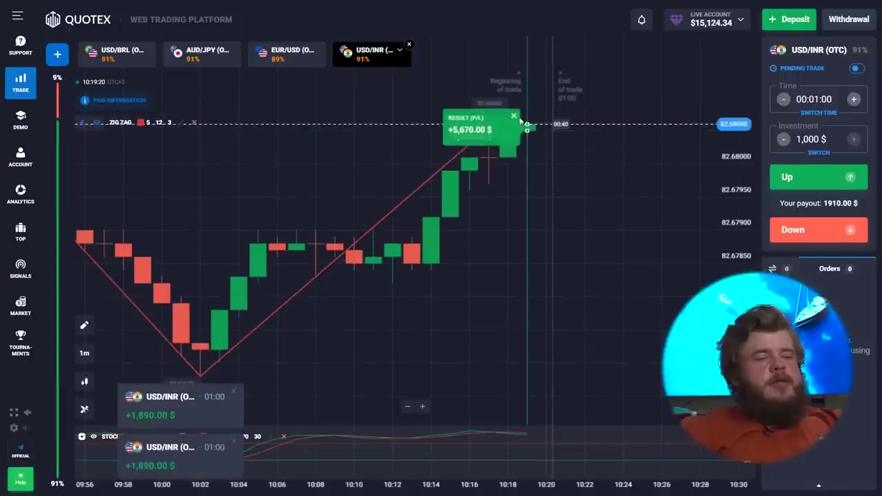
scroll(561, 178, "down", 3)
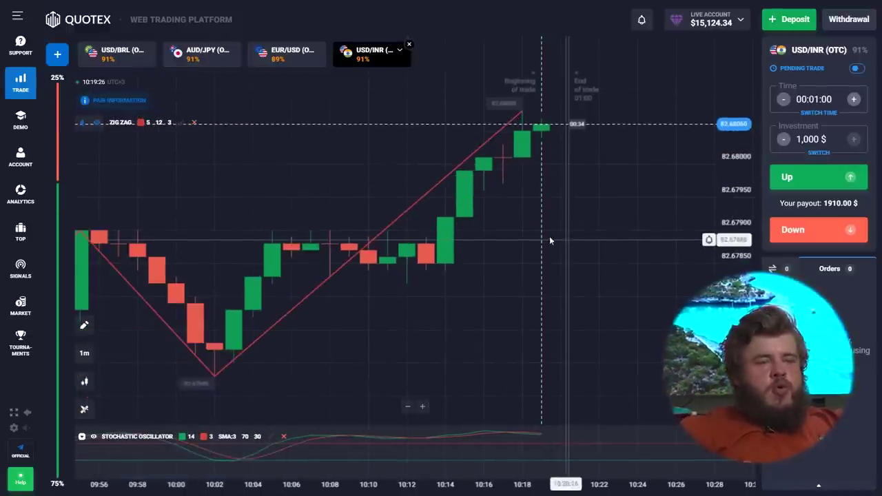
left_click(197, 63)
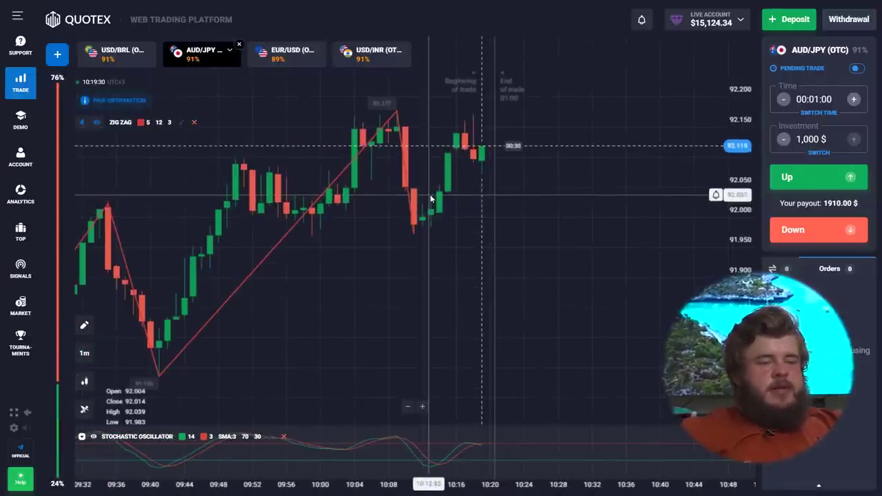
scroll(458, 194, "down", 3)
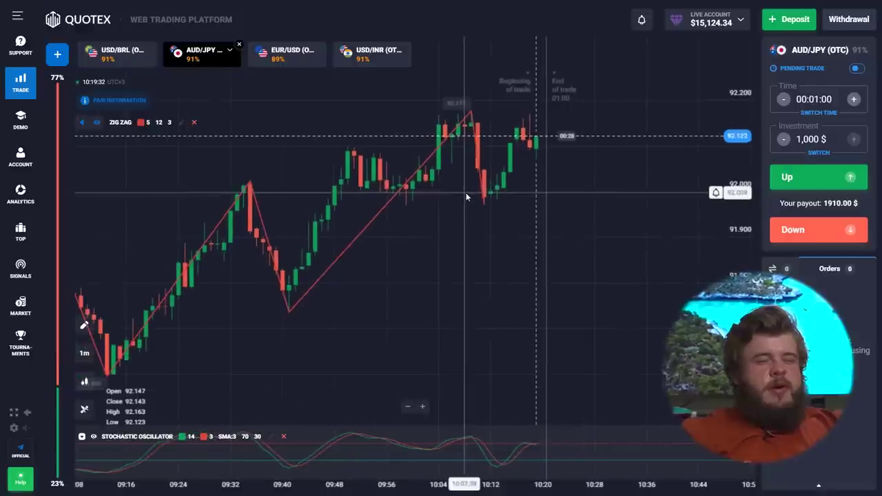
scroll(466, 192, "up", 3)
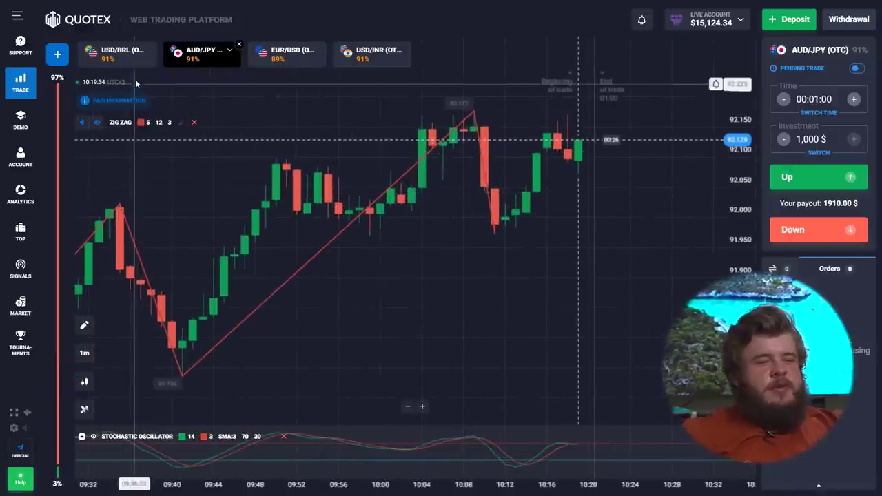
left_click(114, 62)
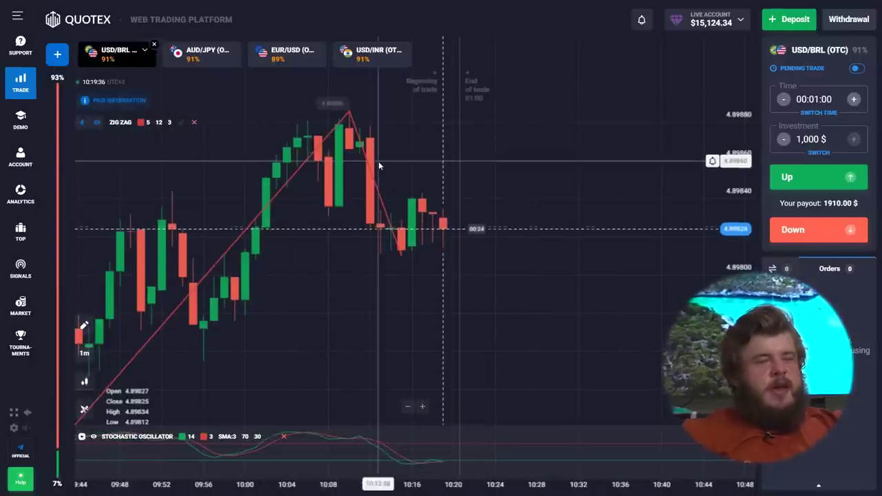
left_click(271, 60)
Step: Open two one-minute Up trades on AUD/JPY (OTC) with a $1,000 investment each
left_click(197, 62)
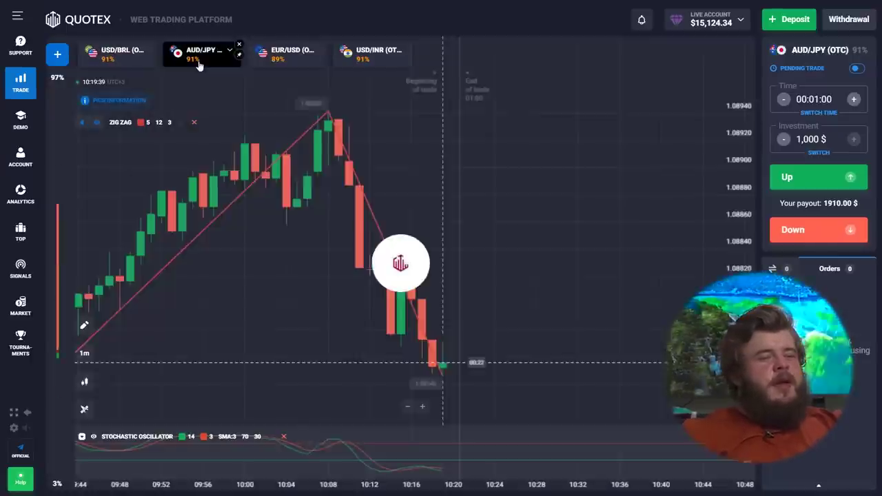
scroll(476, 167, "up", 4)
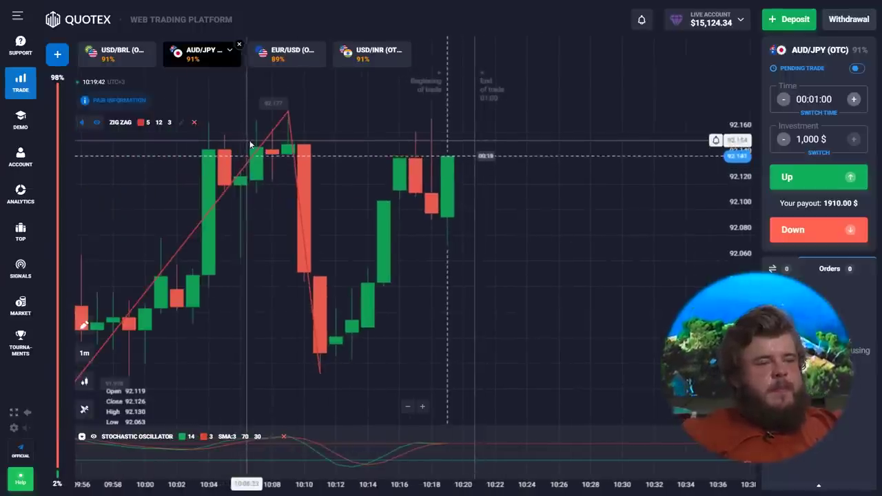
scroll(506, 165, "down", 1)
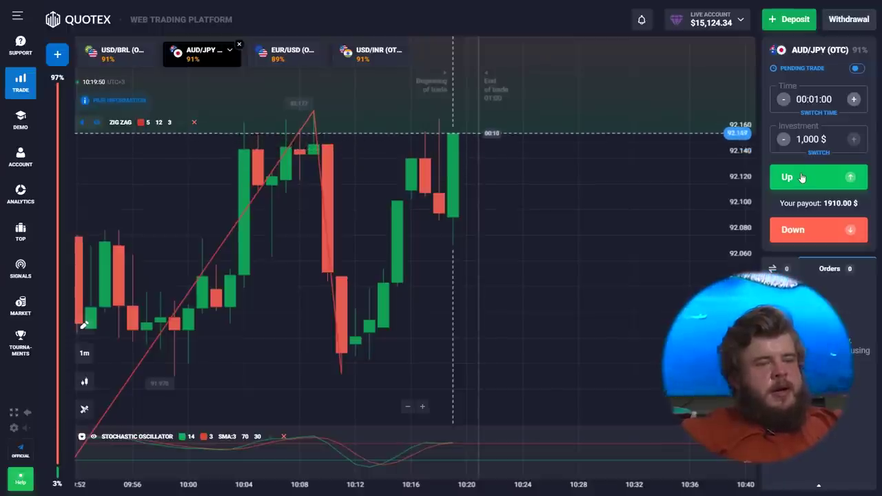
key("shift+w")
scroll(495, 109, "up", 2)
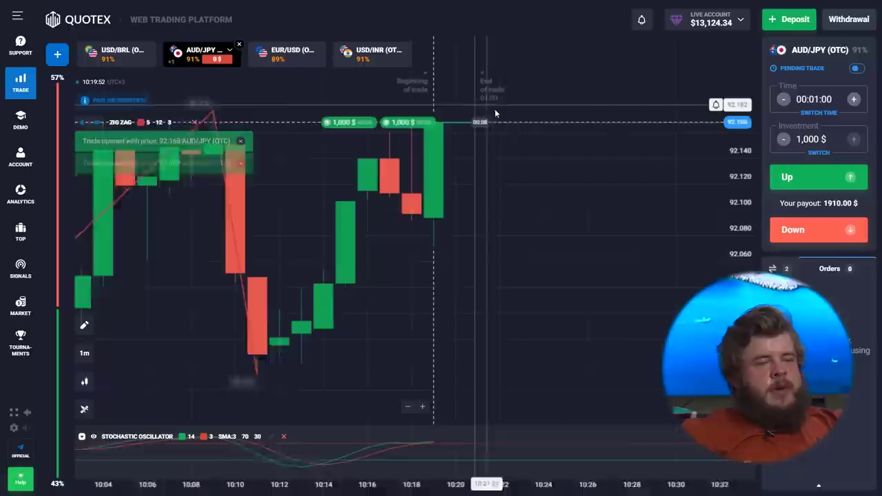
key("shift+w")
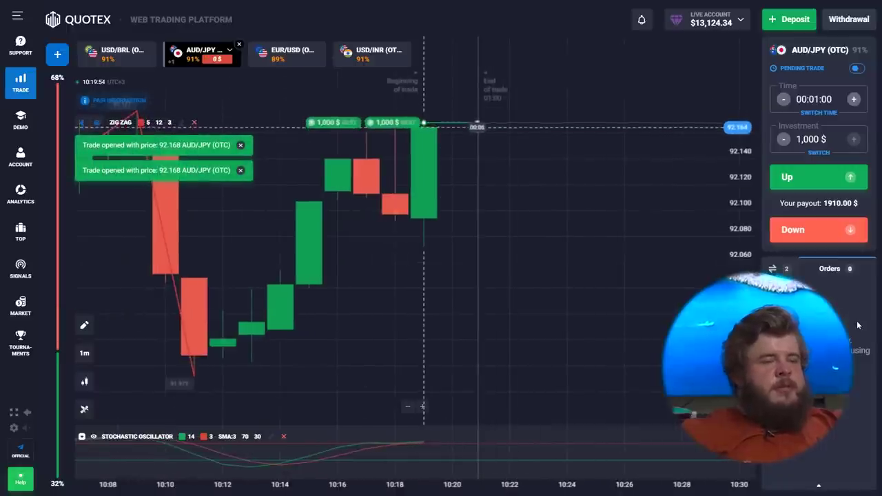